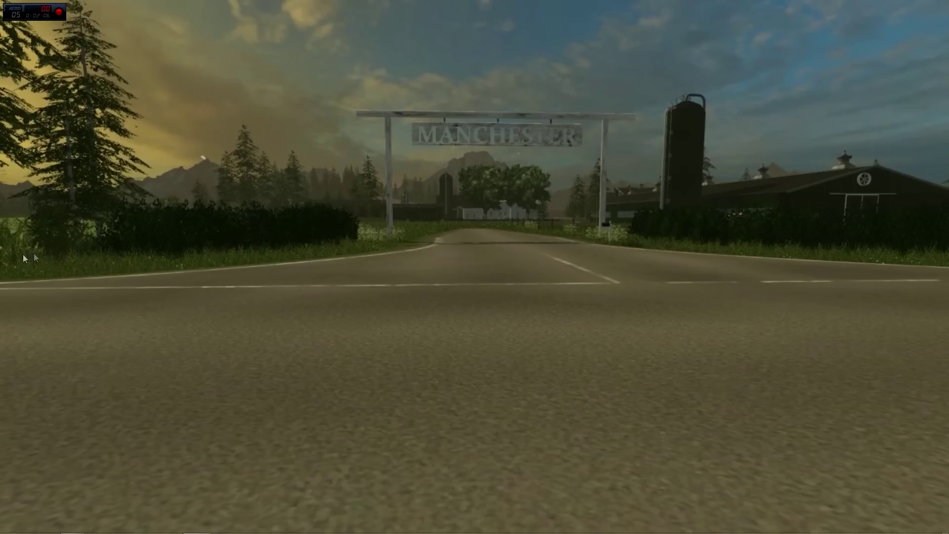
- Open Documents\My Games\FarmingSimulator2015 and scroll through its 24 items
key("super")
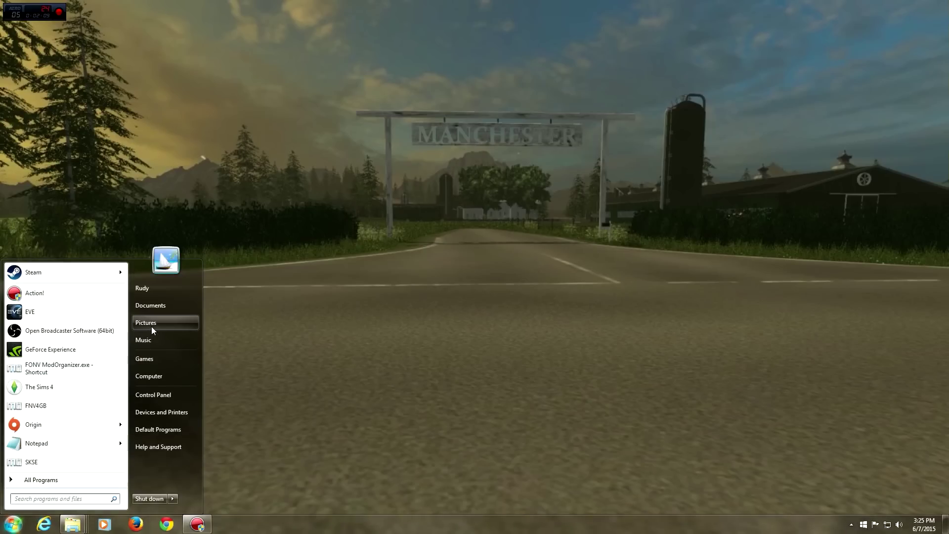
left_click(146, 307)
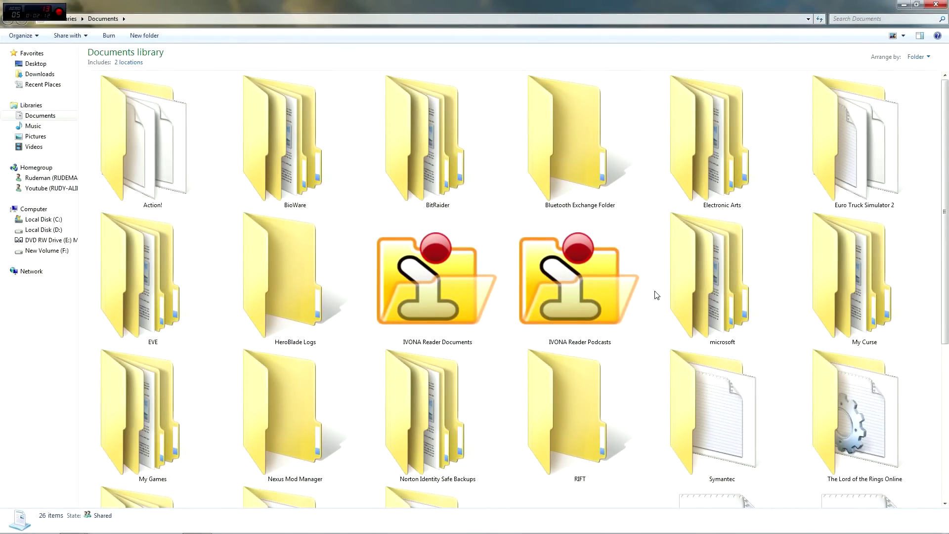
double_click(157, 394)
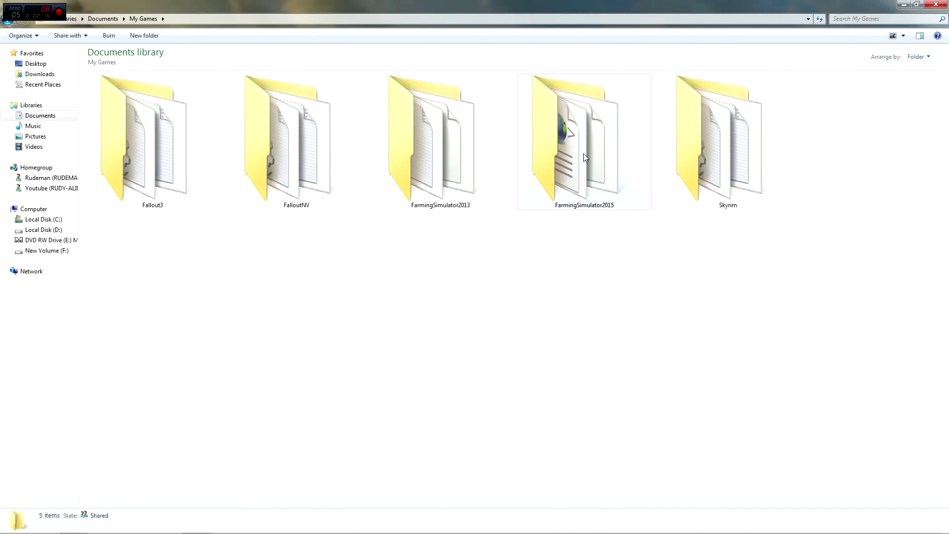
double_click(583, 156)
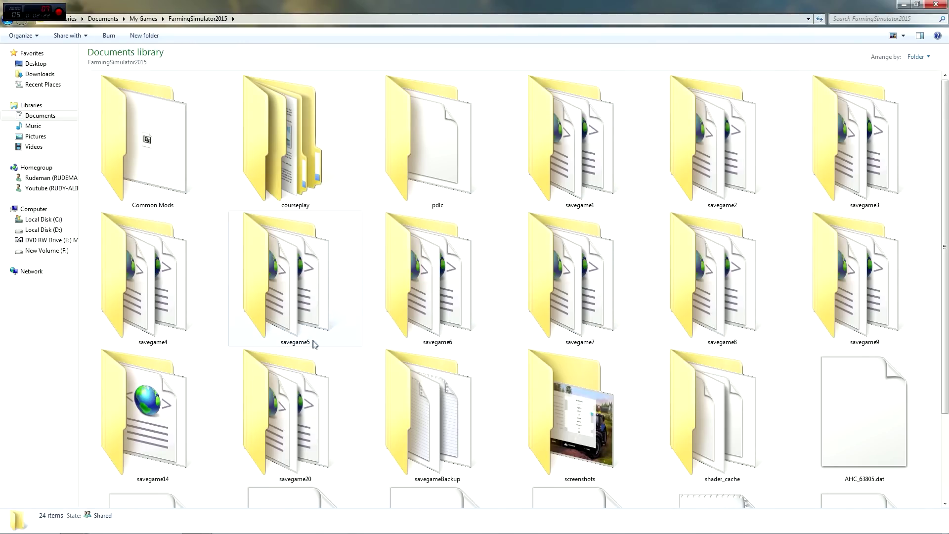
scroll(376, 293, "down", 3)
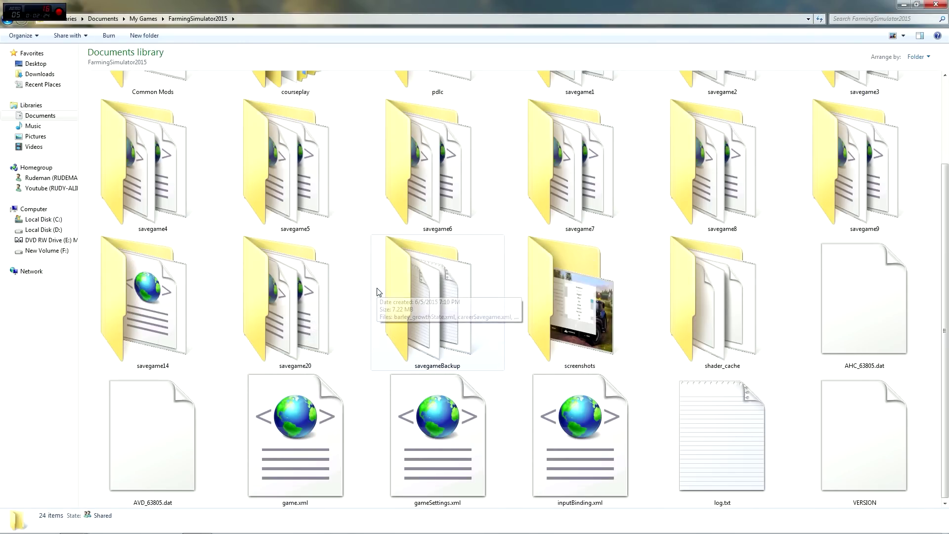
scroll(376, 292, "up", 3)
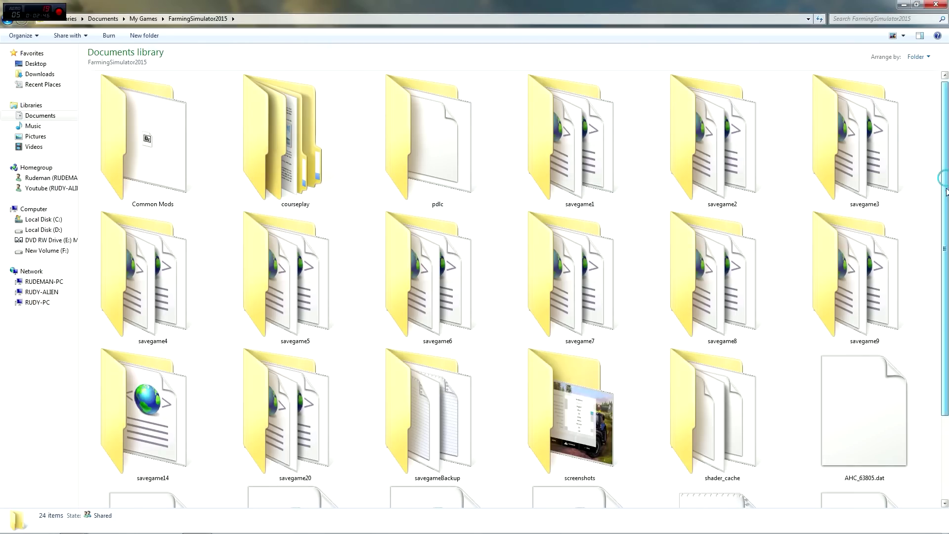
left_click_drag(948, 264, 947, 351)
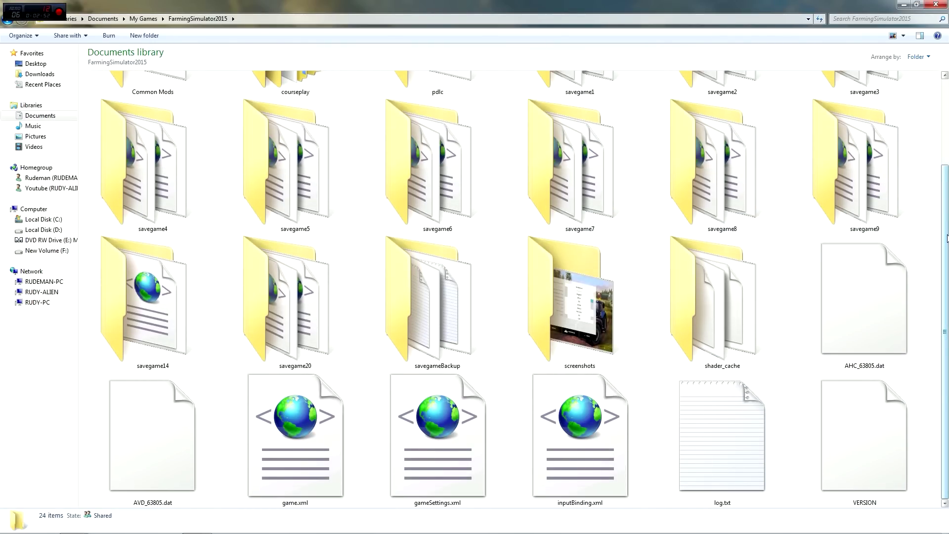
left_click_drag(946, 246, 942, 134)
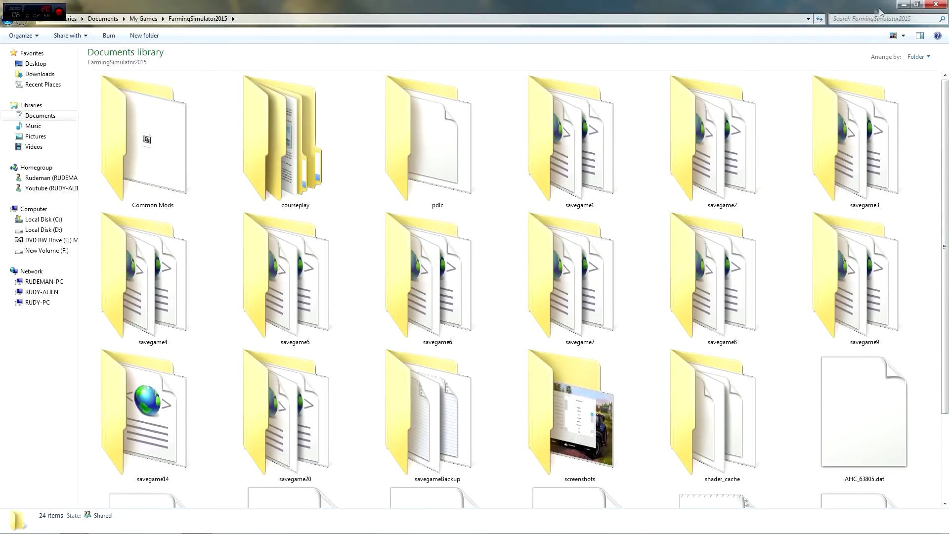
- Close FarmingSimulator2015, maximize the fs15 maps window, and open its manchester folder
left_click(938, 5)
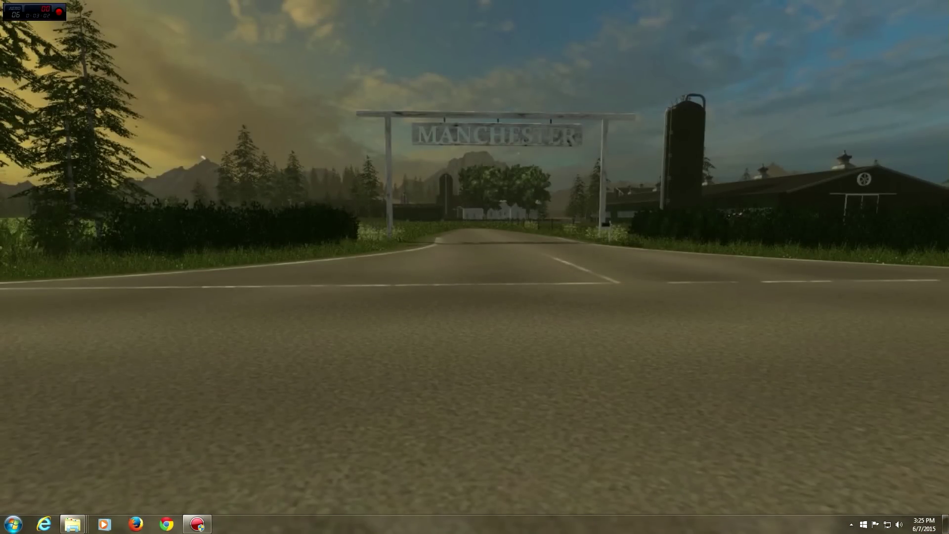
left_click(73, 524)
double_click(346, 7)
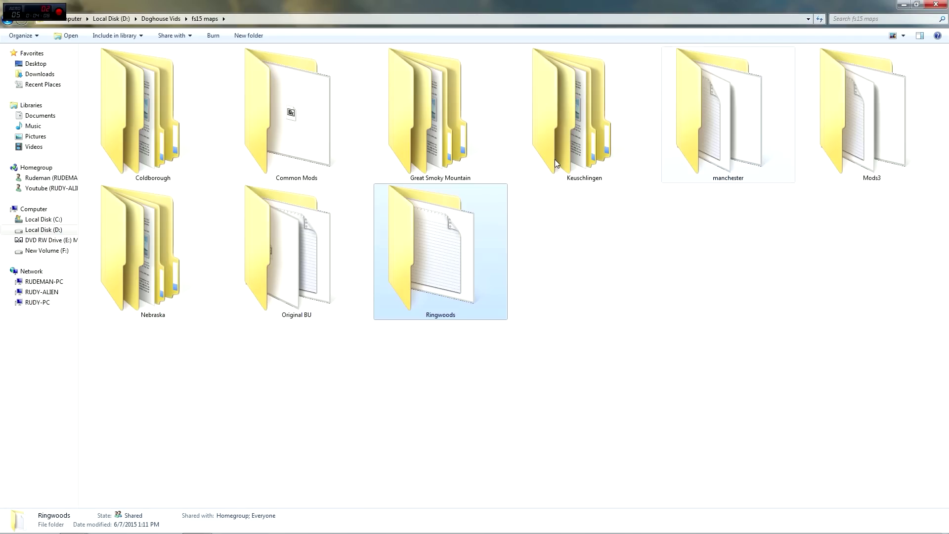
double_click(715, 114)
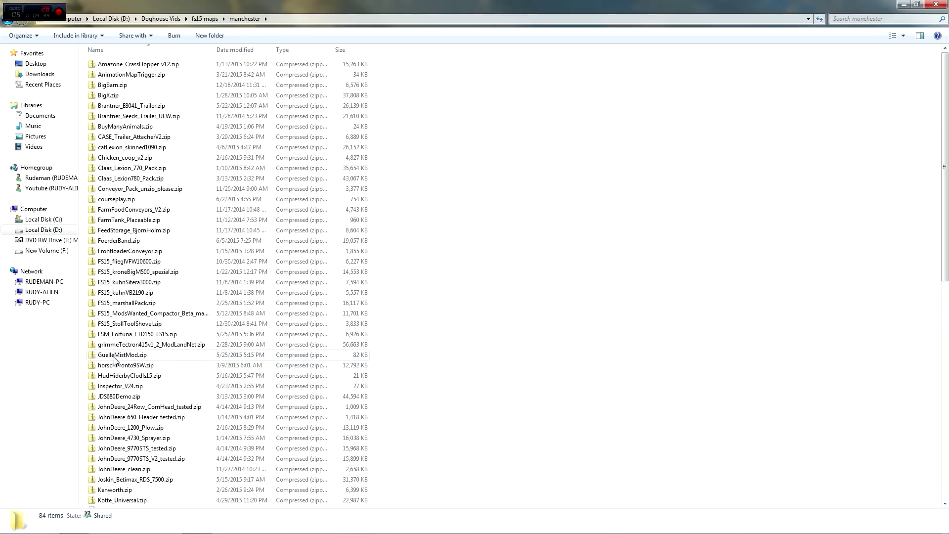
- Show the manchester zip mods as Extra Large Icons and scroll through them
left_click(903, 35)
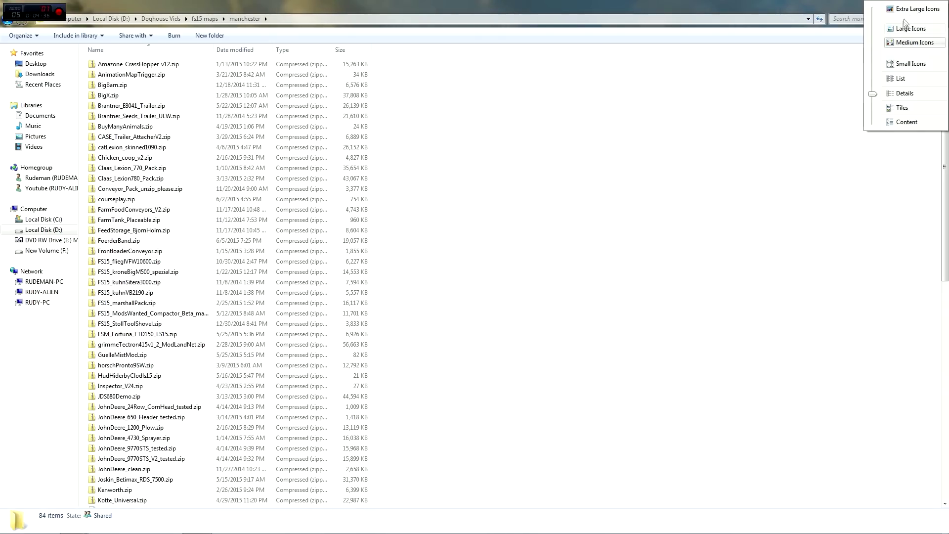
left_click(915, 9)
scroll(555, 249, "down", 3)
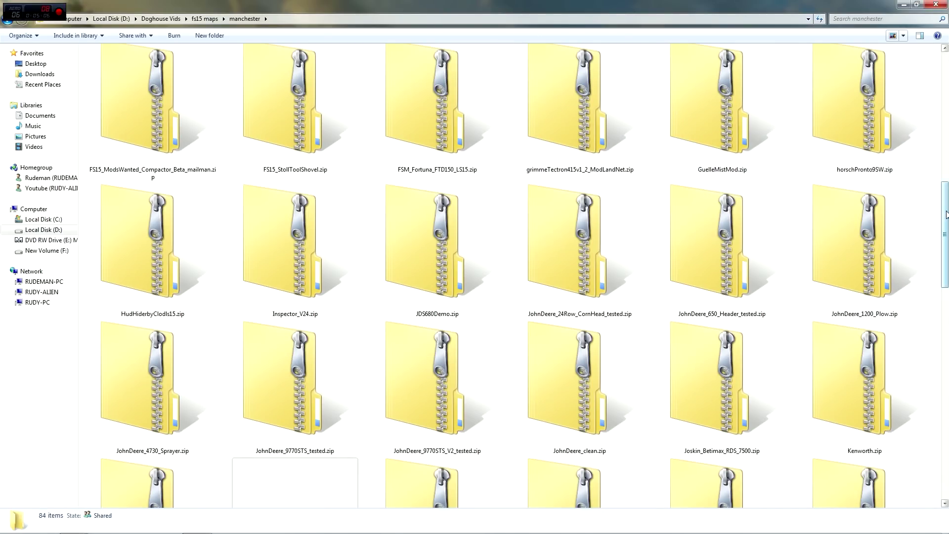
left_click_drag(944, 213, 944, 76)
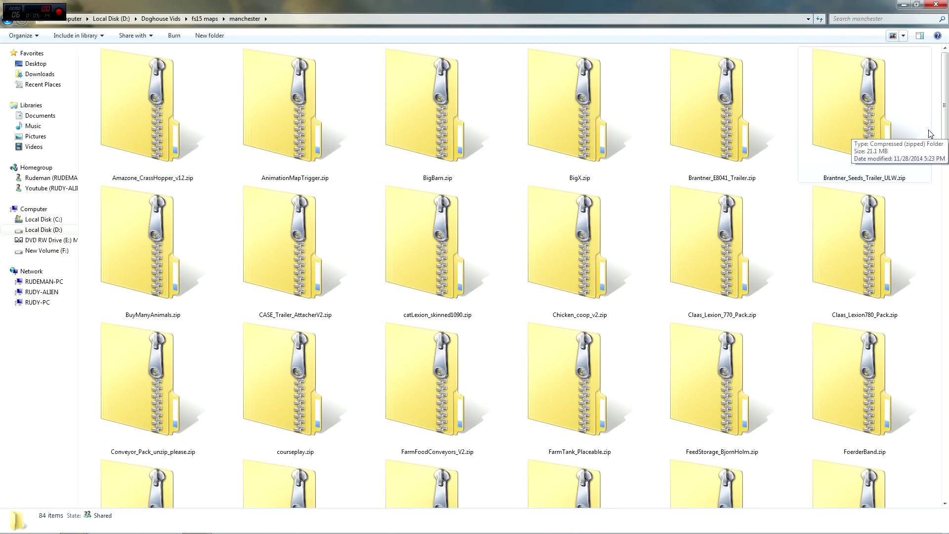
- Return to fs15 maps, reopen manchester briefly, then go back to fs15 maps
left_click(206, 20)
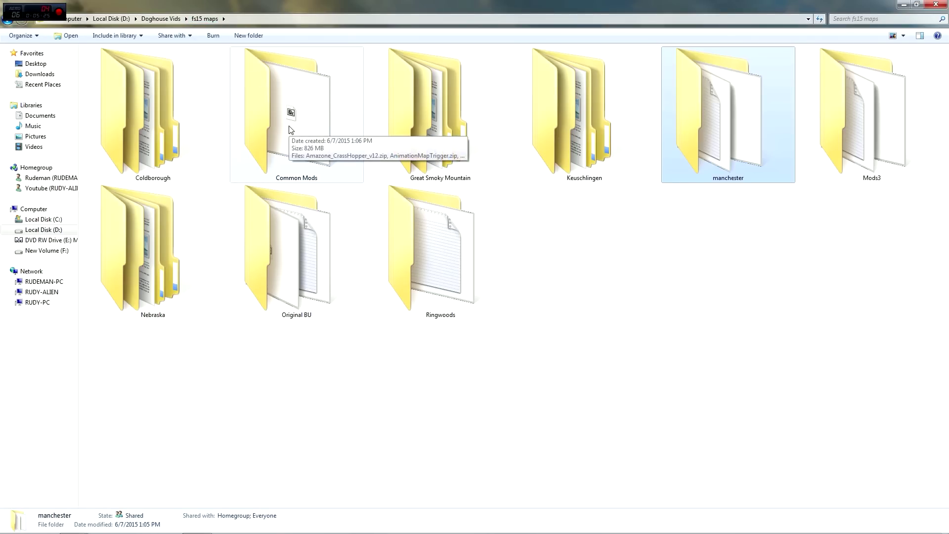
double_click(727, 103)
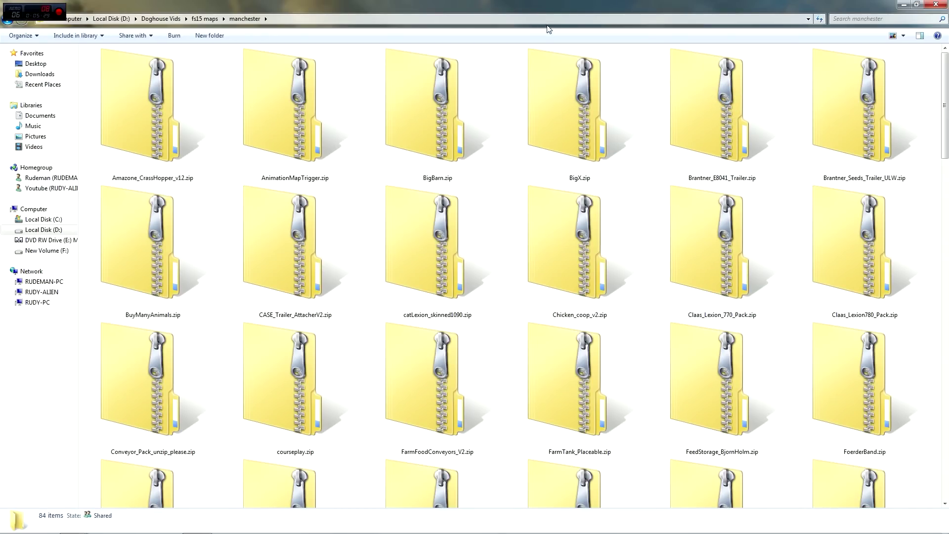
left_click(204, 18)
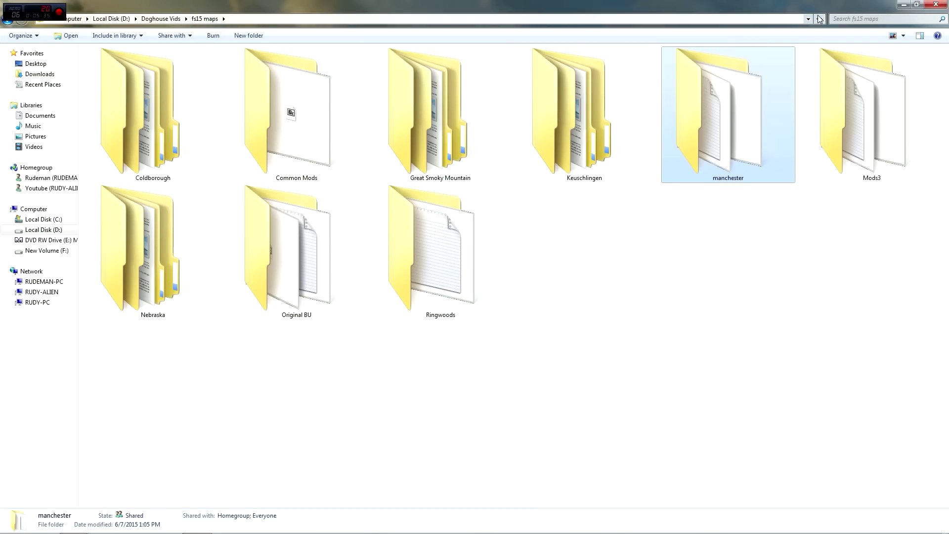
- Restore fs15 maps and size a FarmingSimulator2015 window on the left beside it
left_click(917, 5)
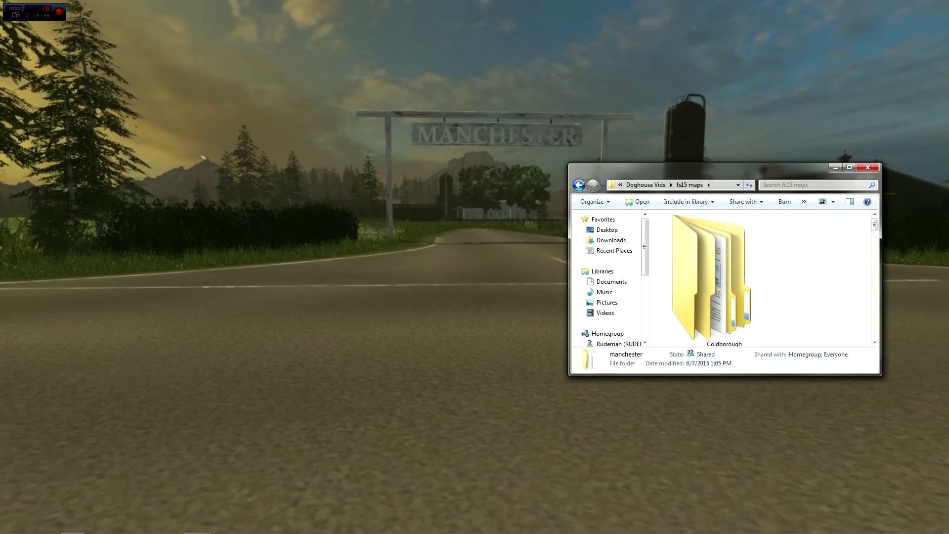
left_click_drag(261, 173, 325, 166)
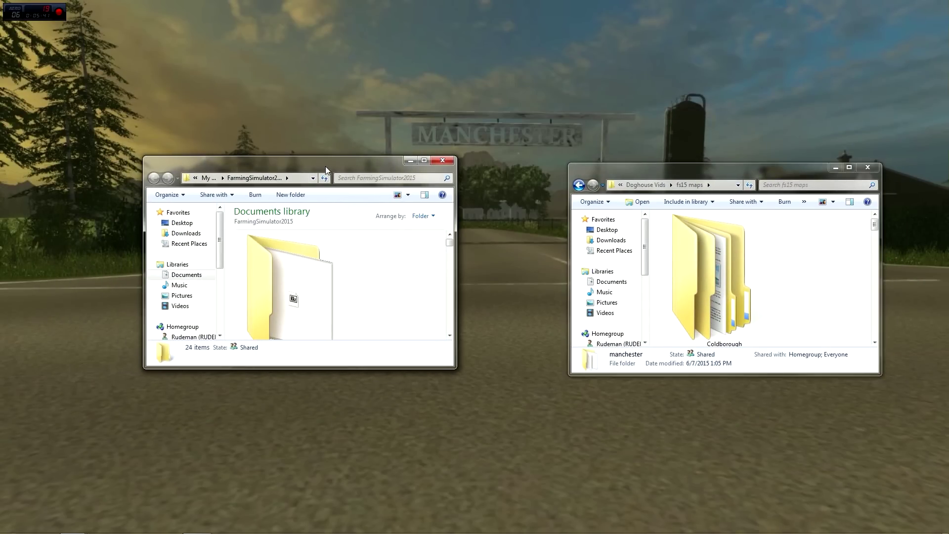
left_click(449, 244)
scroll(449, 244, "down", 2)
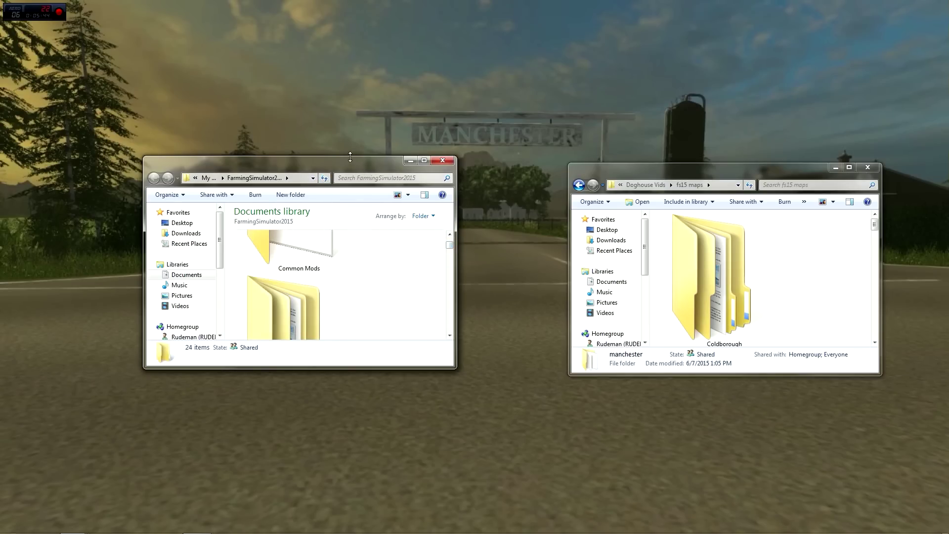
left_click_drag(350, 158, 345, 20)
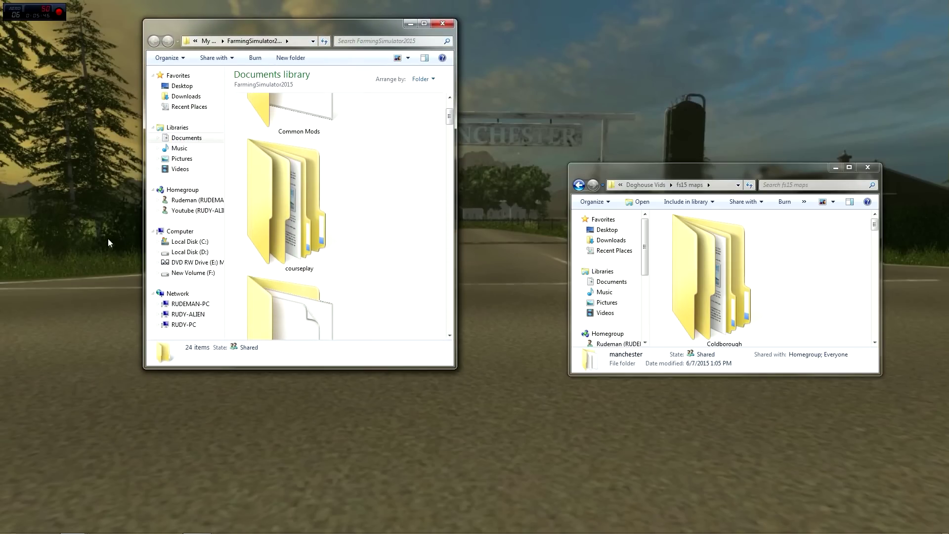
left_click_drag(141, 226, 7, 224)
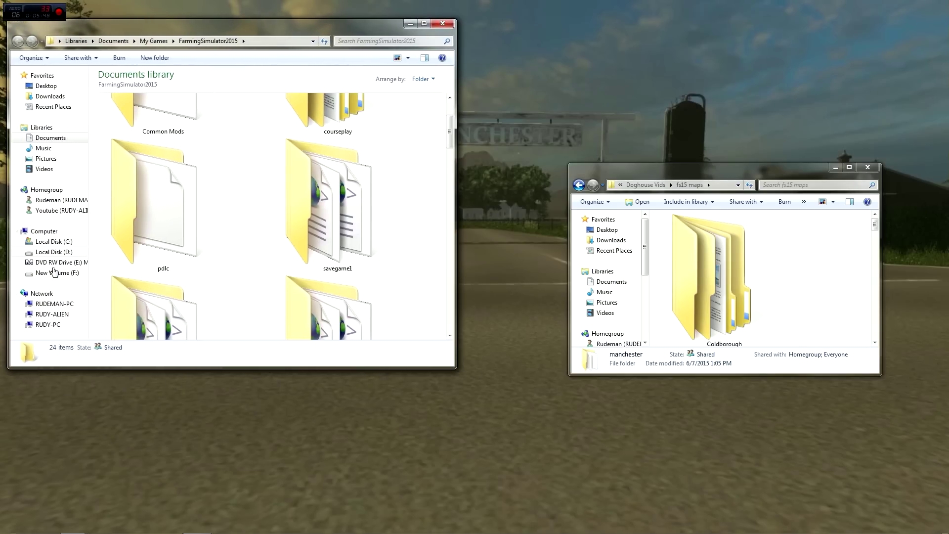
left_click_drag(349, 368, 365, 469)
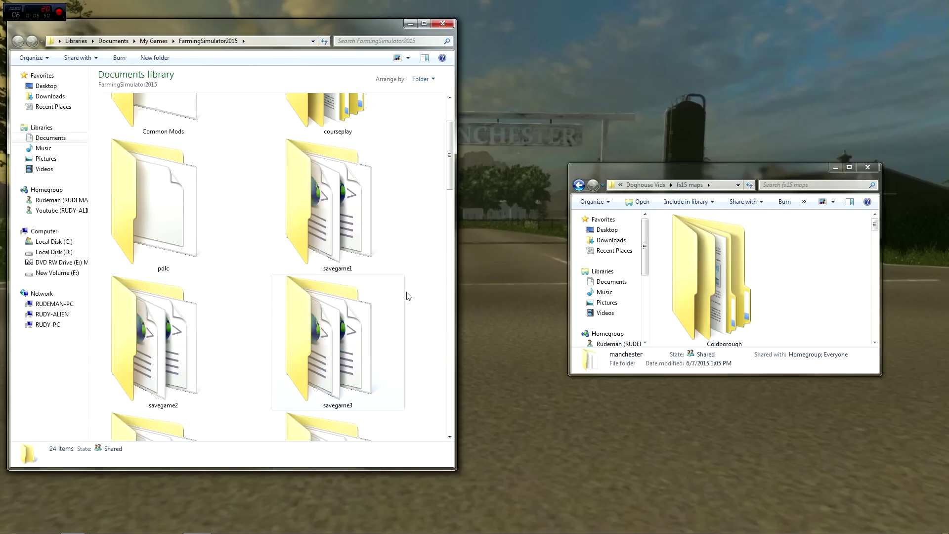
left_click_drag(452, 244, 507, 244)
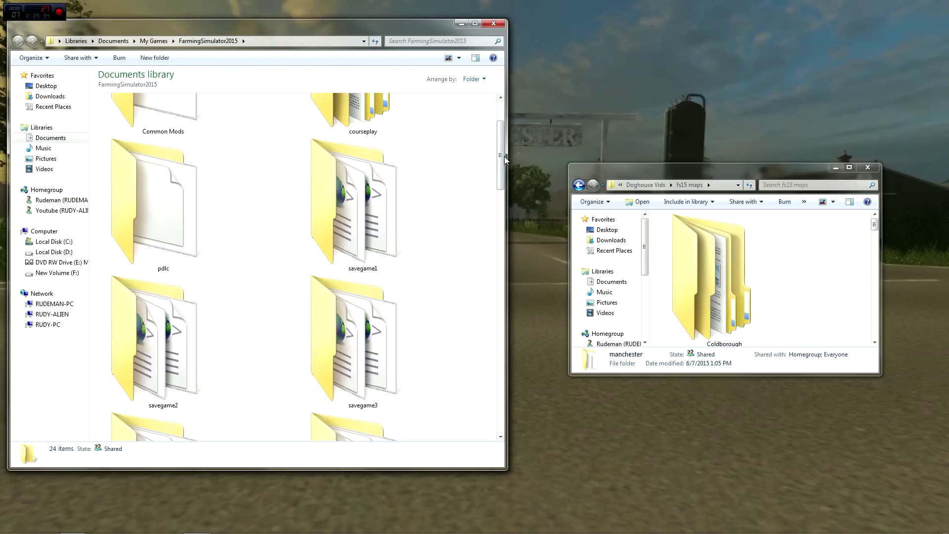
- Drag the 1.31 GB manchester folder from fs15 maps into FarmingSimulator2015
left_click_drag(500, 165, 506, 405)
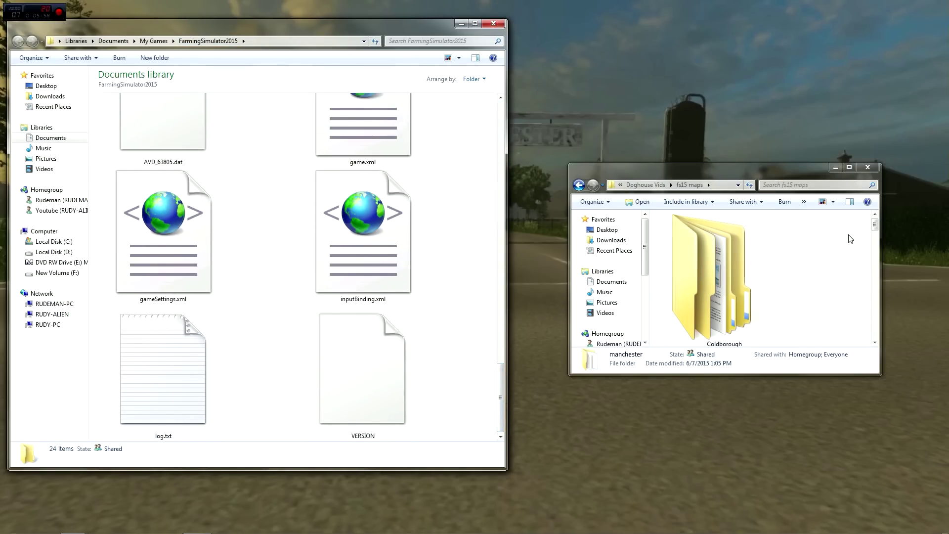
left_click_drag(875, 225, 874, 278)
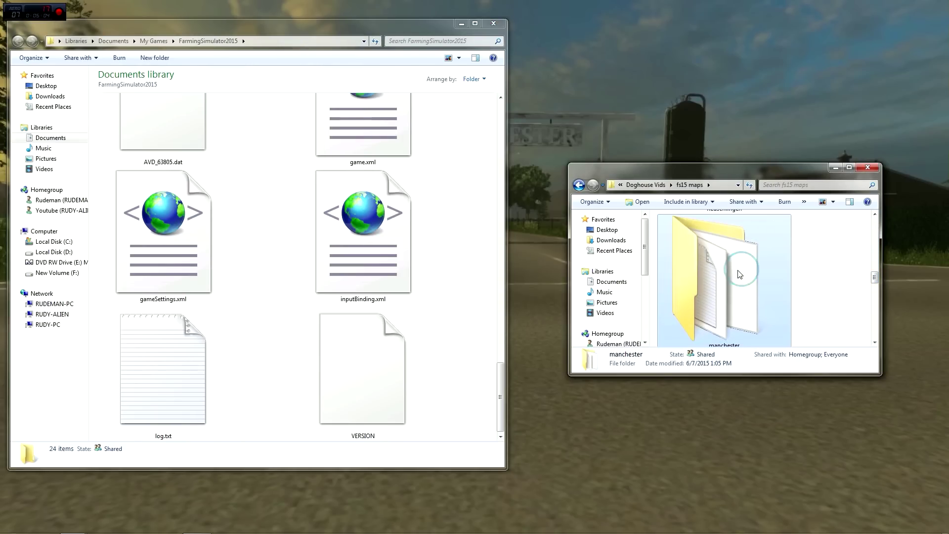
left_click_drag(732, 277, 458, 357)
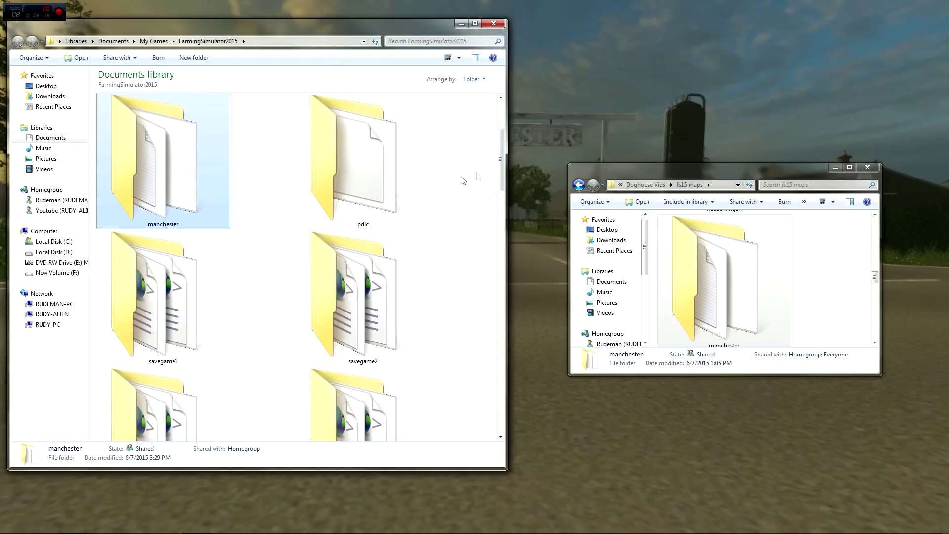
- Rename the copied manchester folder in FarmingSimulator2015 to 'Mods' from its context menu
right_click(146, 170)
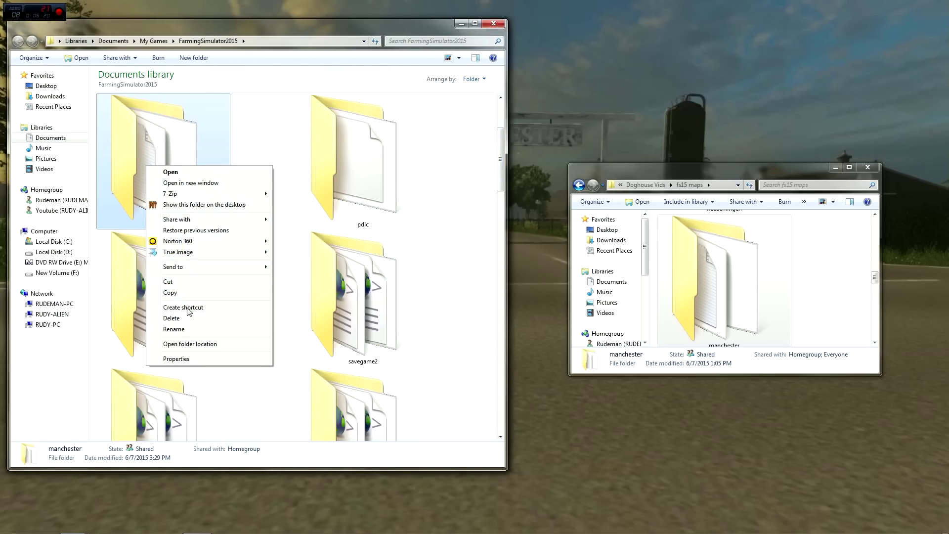
left_click(186, 330)
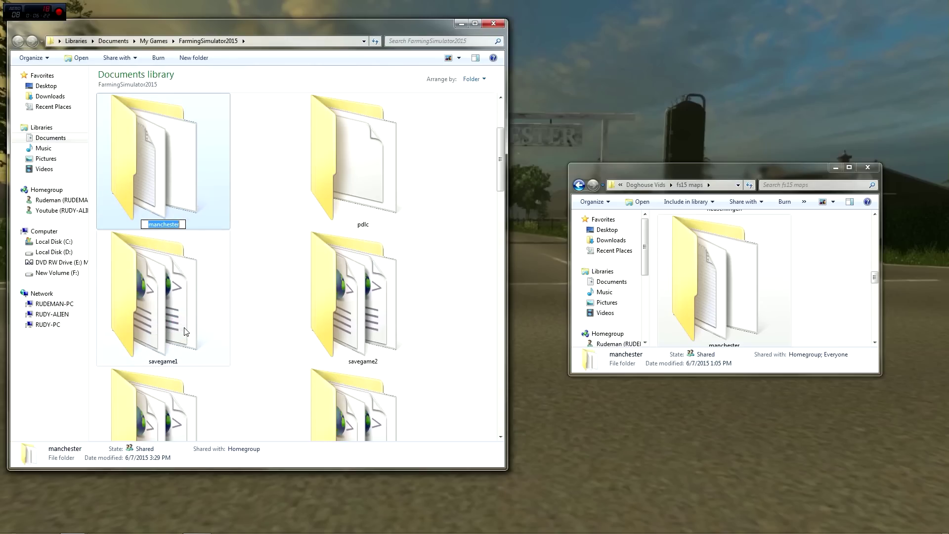
type("Mods")
key("Return")
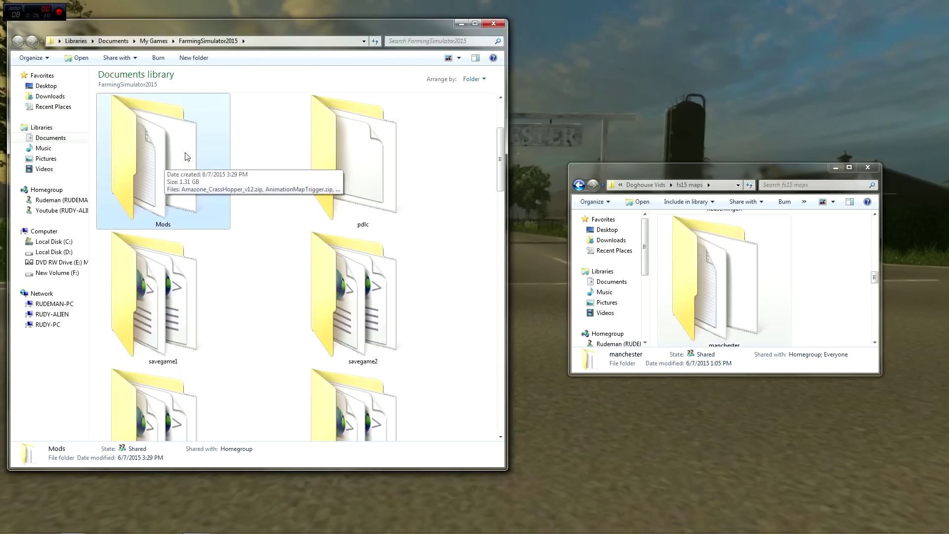
left_click_drag(500, 163, 497, 123)
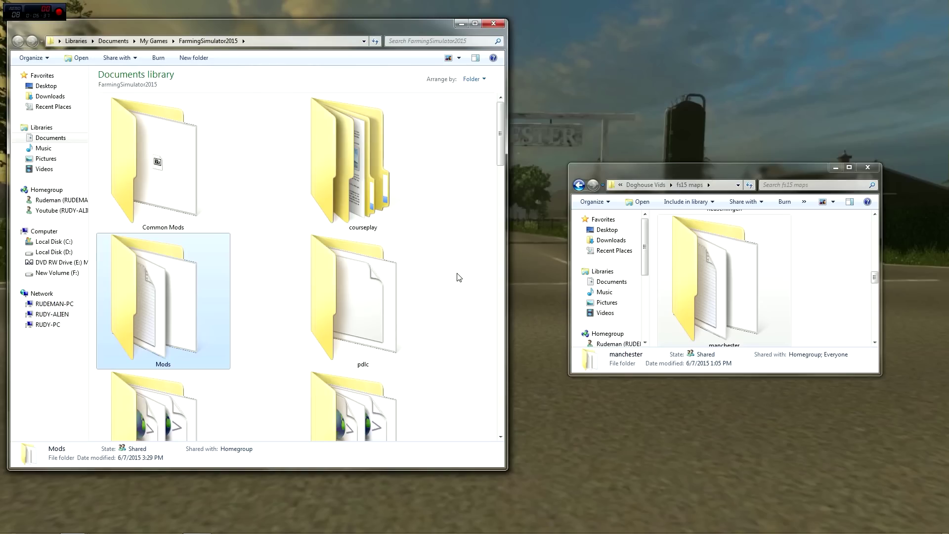
mouse_move(173, 295)
left_click_drag(497, 143, 493, 211)
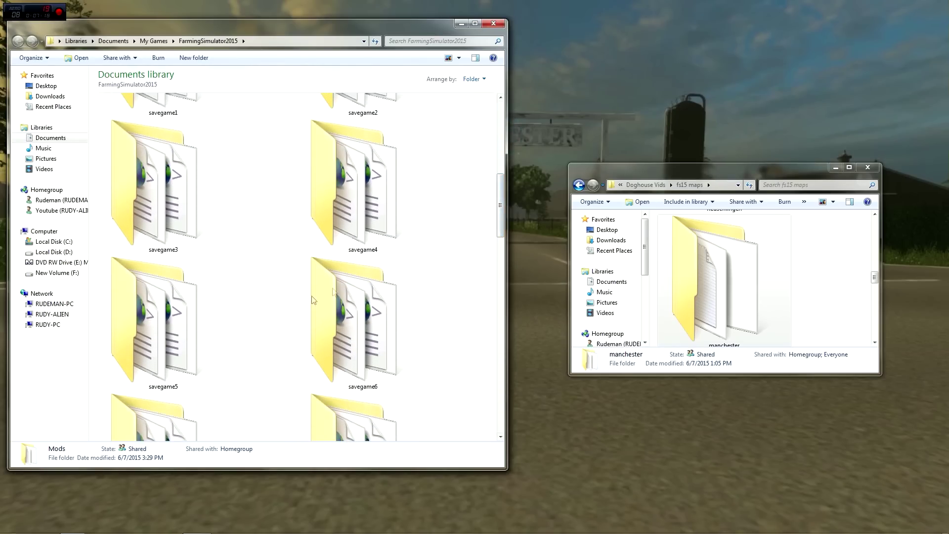
left_click_drag(500, 214, 498, 136)
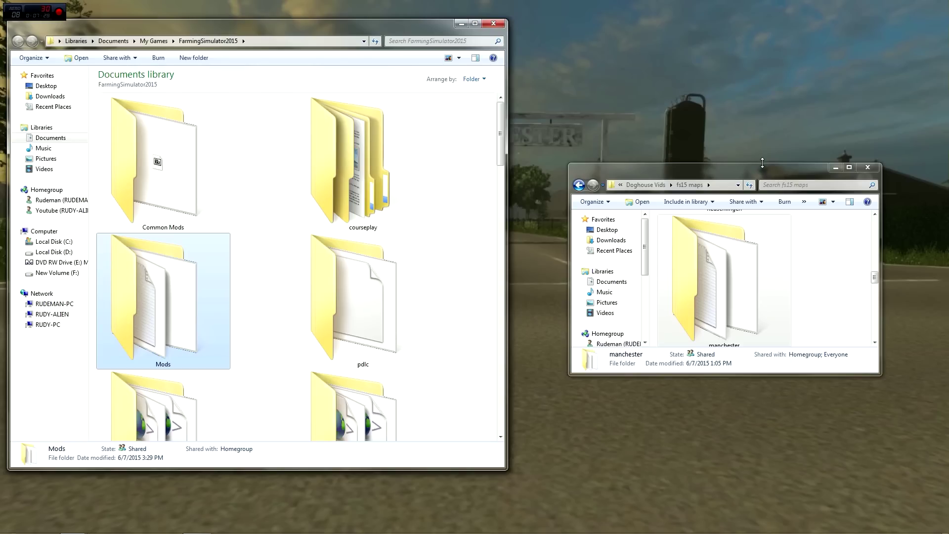
left_click_drag(762, 158, 764, 98)
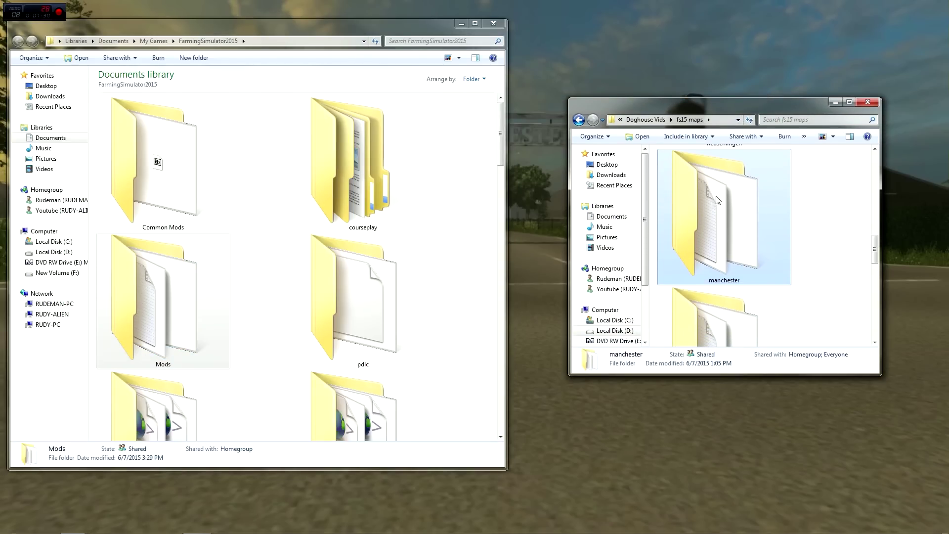
- Drag the fs15 maps window's top edge upward so more map folders show
mouse_move(725, 206)
- Move the FarmingSimulator2015 window slightly down and to the right
left_click_drag(297, 24, 310, 51)
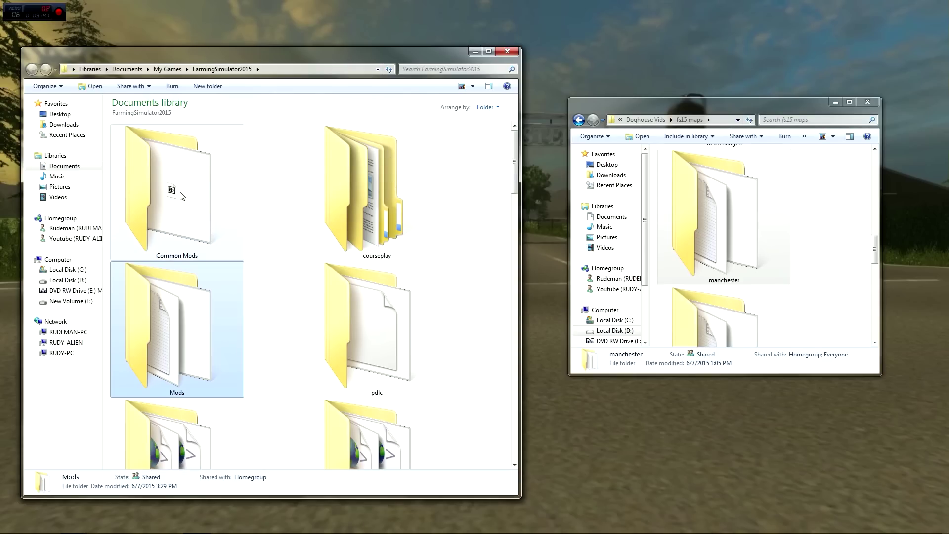
- Maximize FarmingSimulator2015 to view its savegame folders, screenshots, shader_cache and Mods
left_click_drag(282, 52, 425, 0)
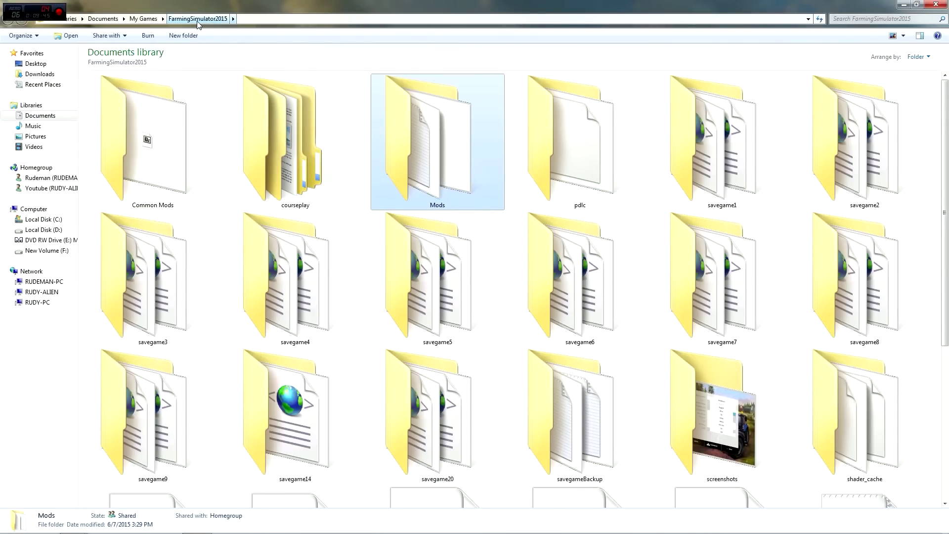
mouse_move(140, 144)
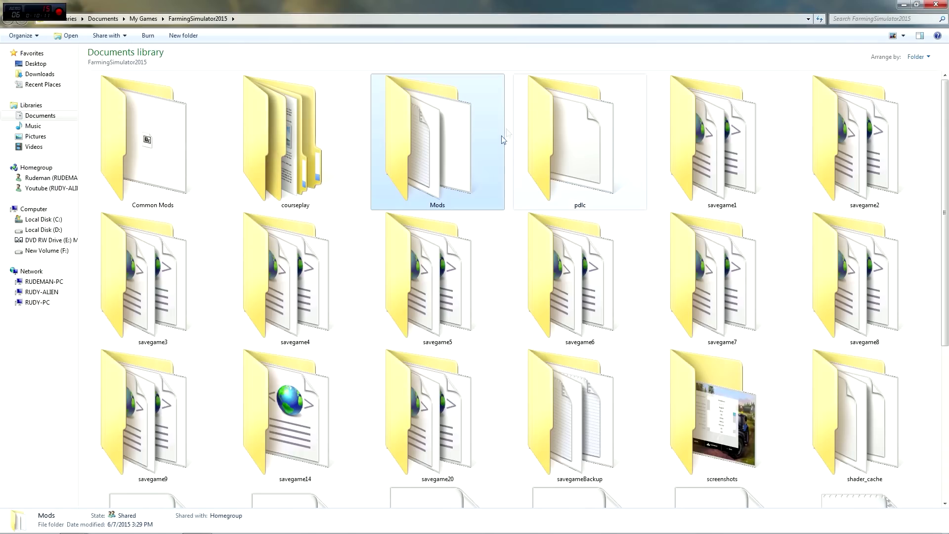
mouse_move(471, 140)
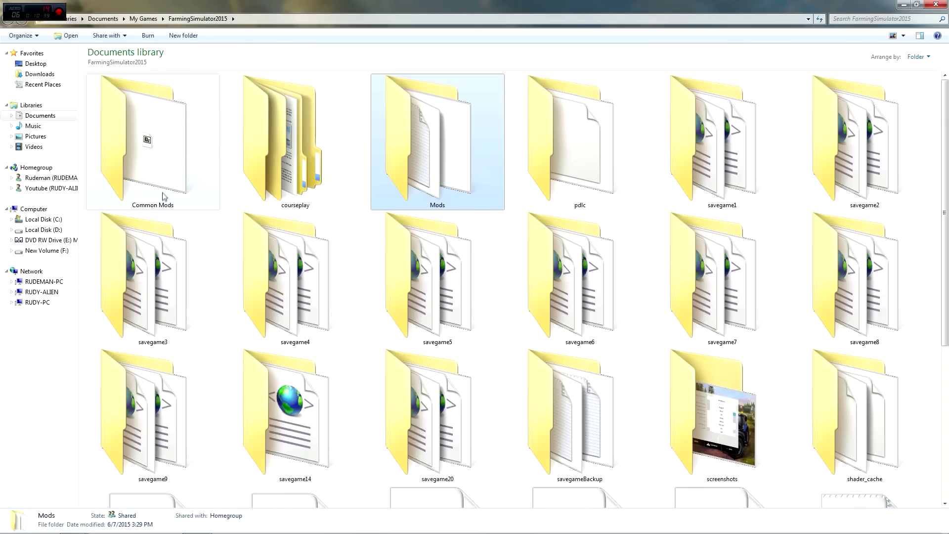
mouse_move(194, 276)
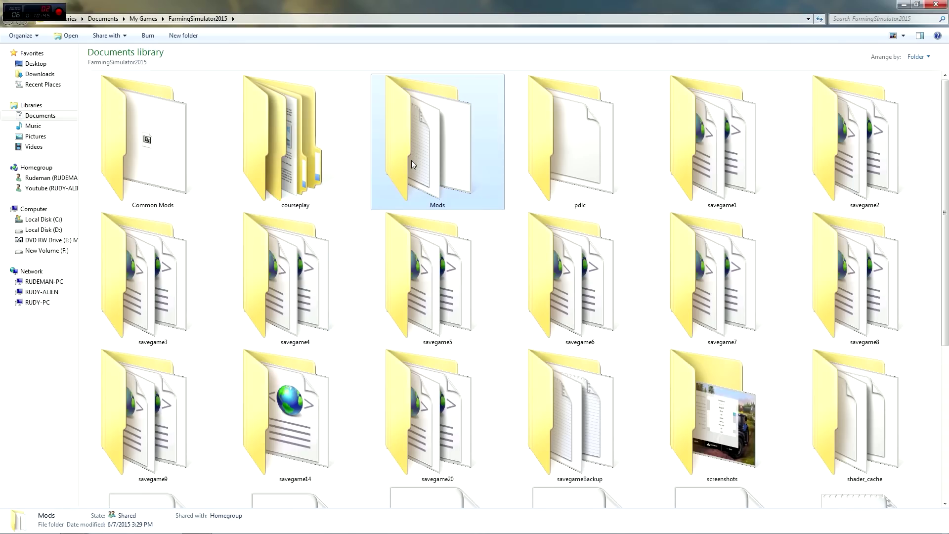
mouse_move(398, 237)
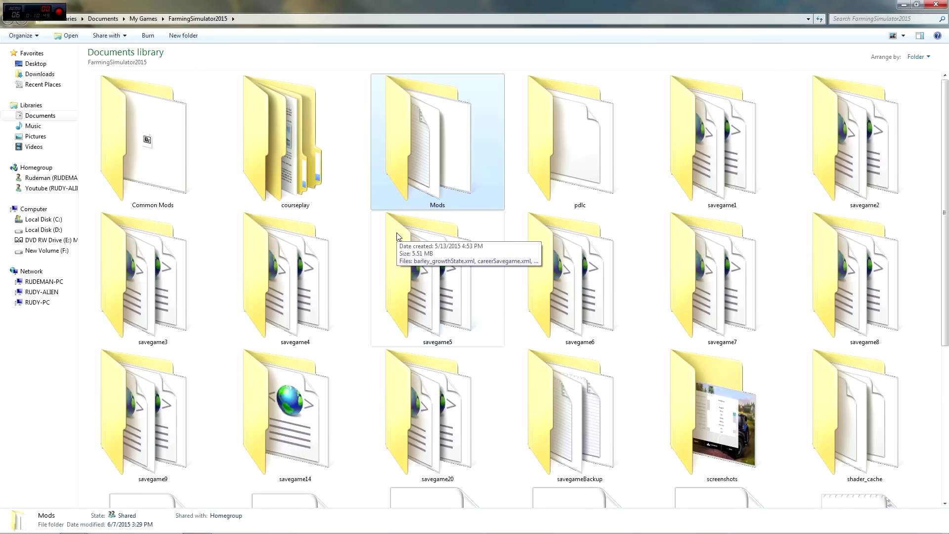
- Open the Common Mods backup folder to view its zip mods
double_click(163, 132)
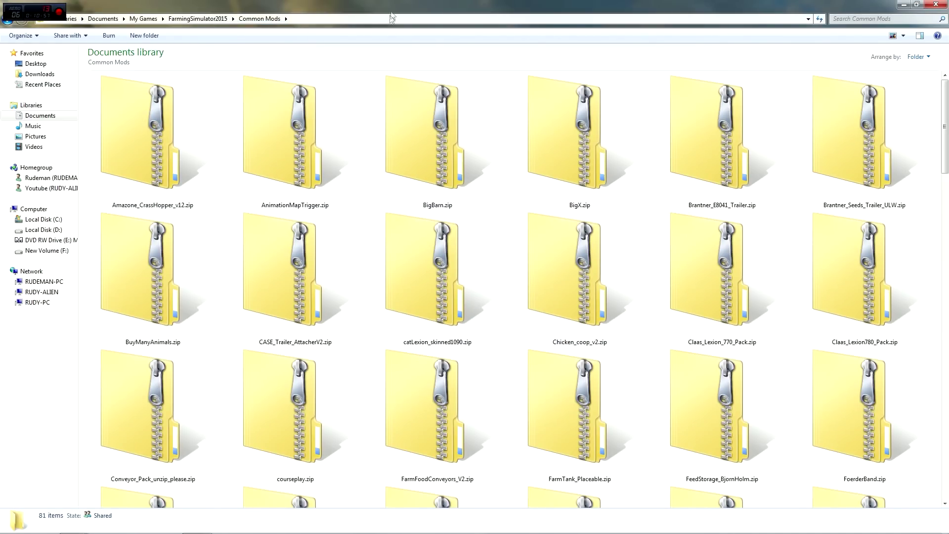
mouse_move(402, 103)
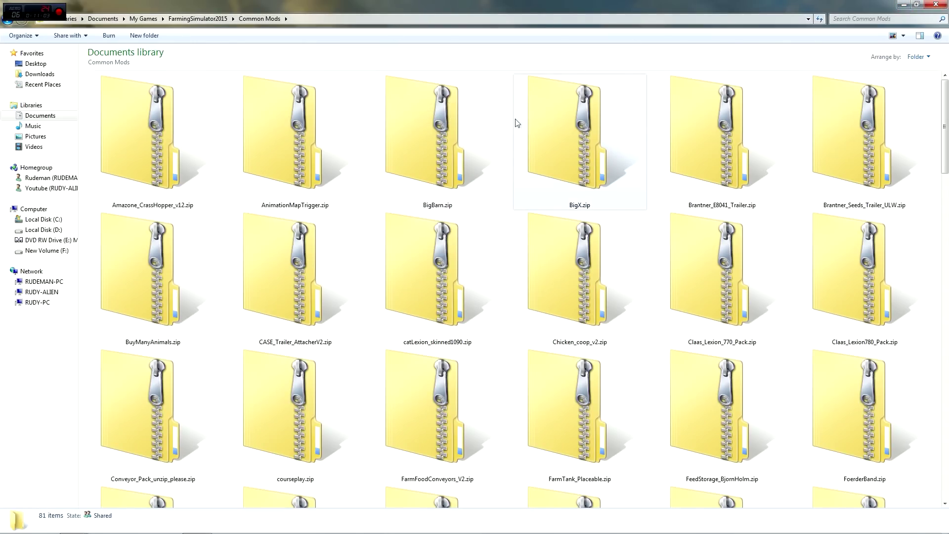
mouse_move(169, 173)
- Restore the Common Mods window, move it aside, and close fs15 maps
left_click(917, 5)
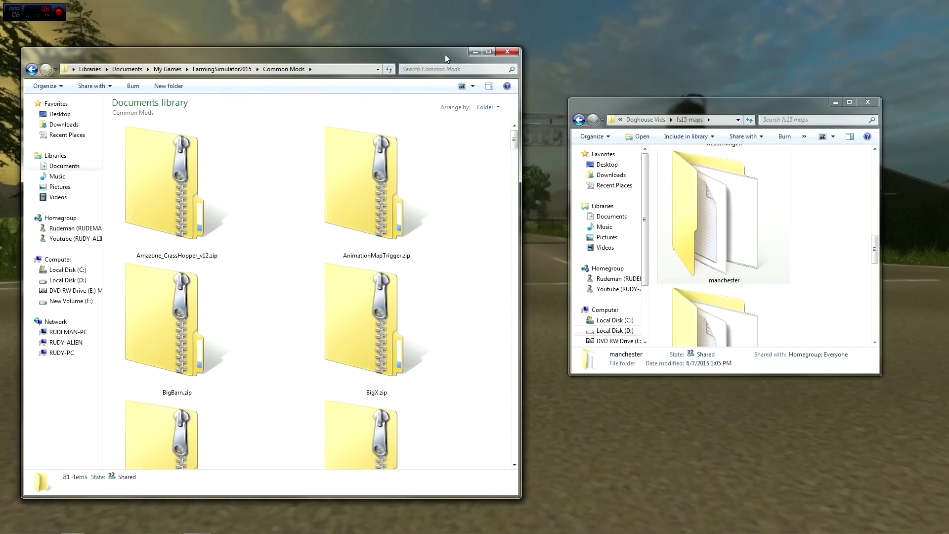
left_click_drag(444, 54, 0, 99)
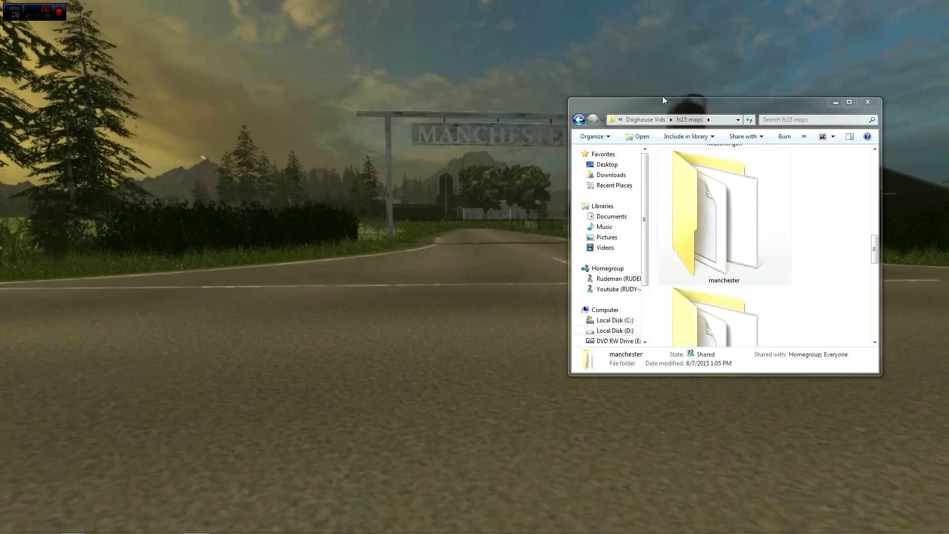
left_click(871, 102)
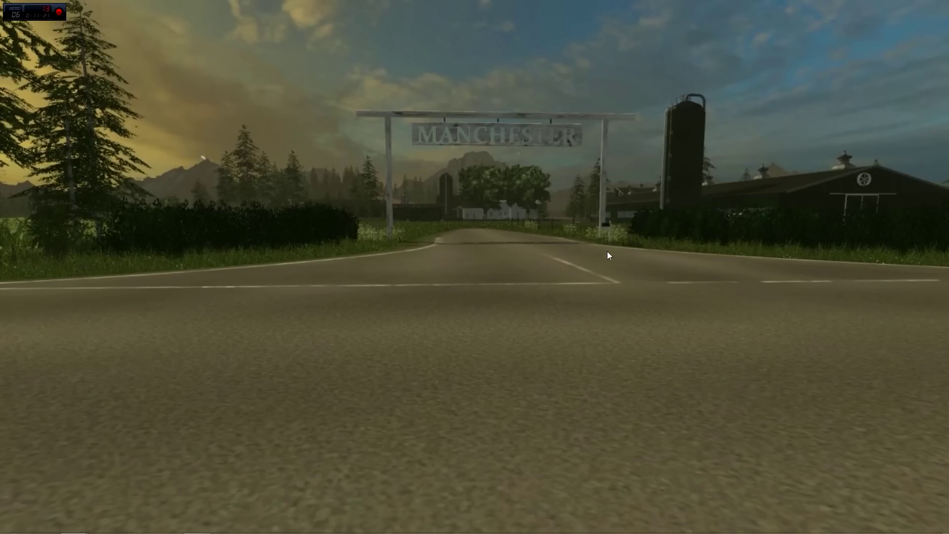